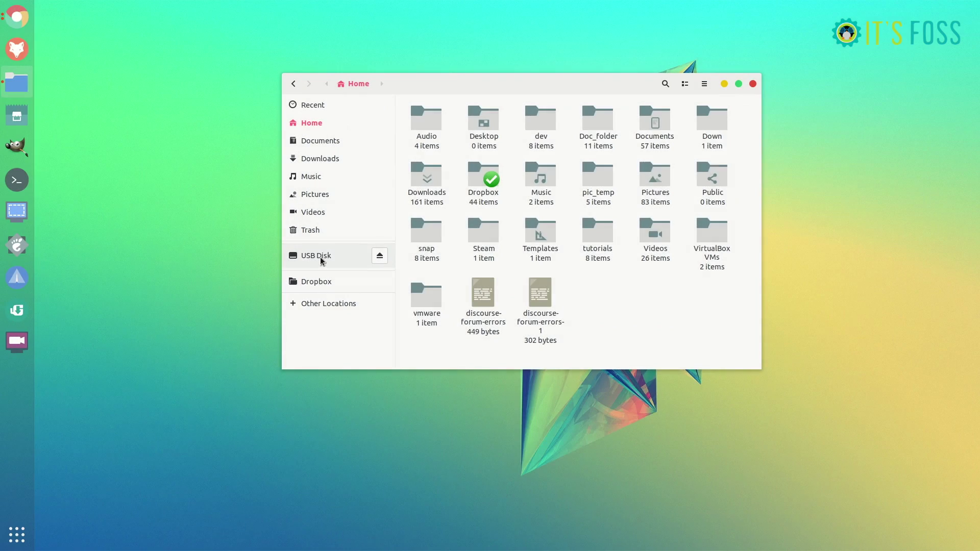
# - Open the 31 GB USB Disk and check its properties
pyautogui.click(320, 256)
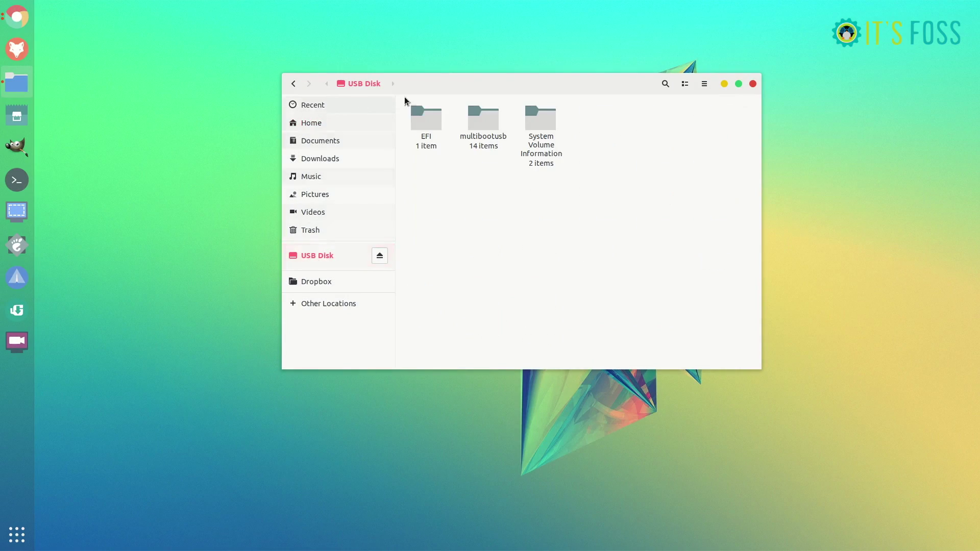
pyautogui.rightClick(347, 260)
pyautogui.click(322, 211)
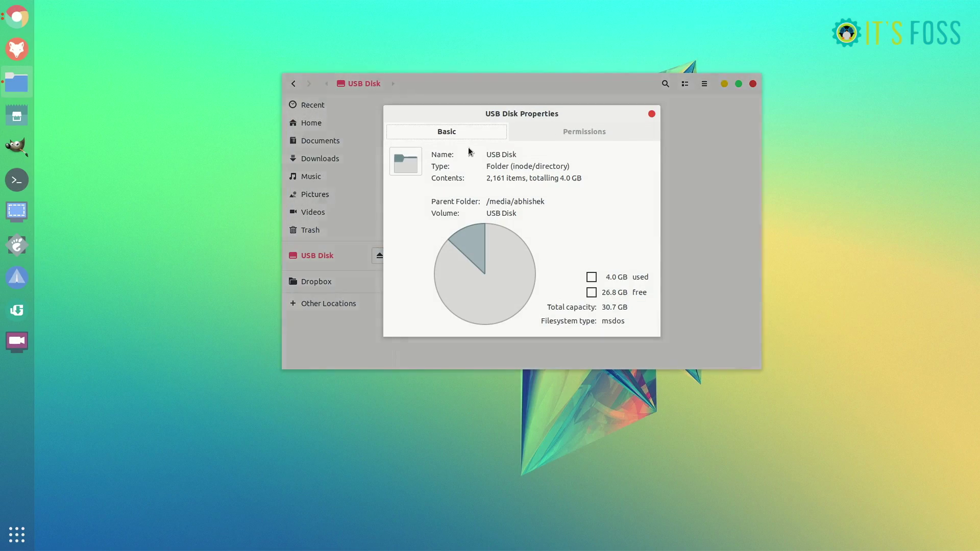
pyautogui.click(651, 114)
# - Format the USB Disk as an NTFS volume named My USB
pyautogui.rightClick(355, 261)
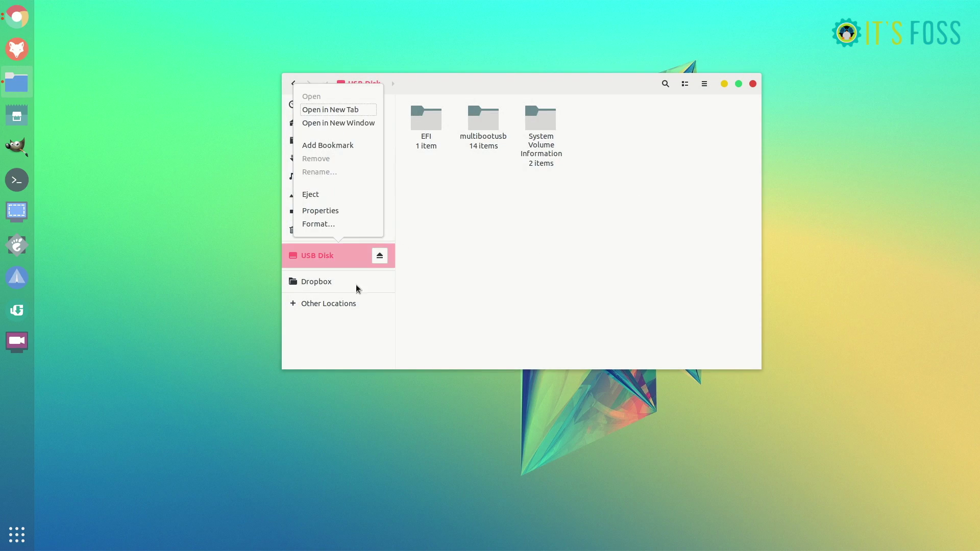
pyautogui.click(338, 226)
pyautogui.write('My')
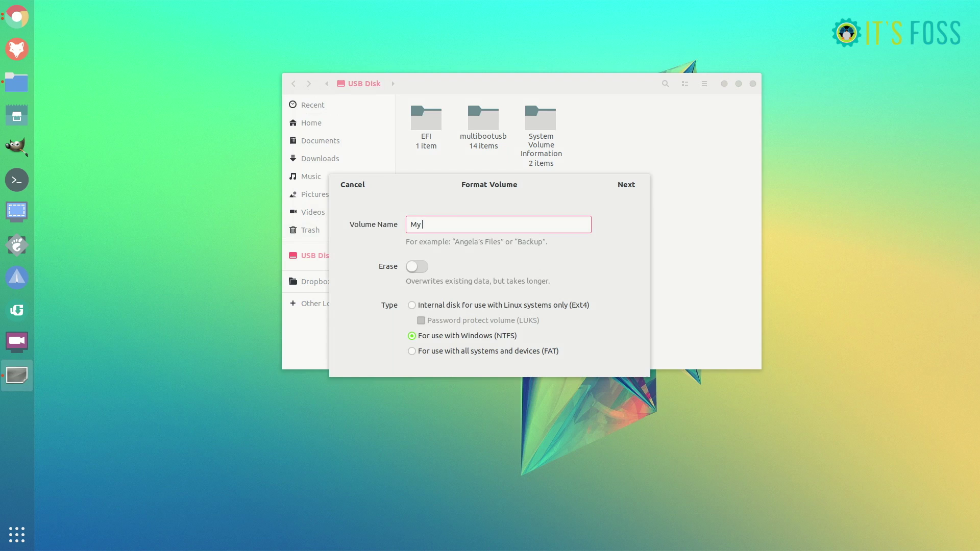
pyautogui.write(' USB')
pyautogui.click(625, 185)
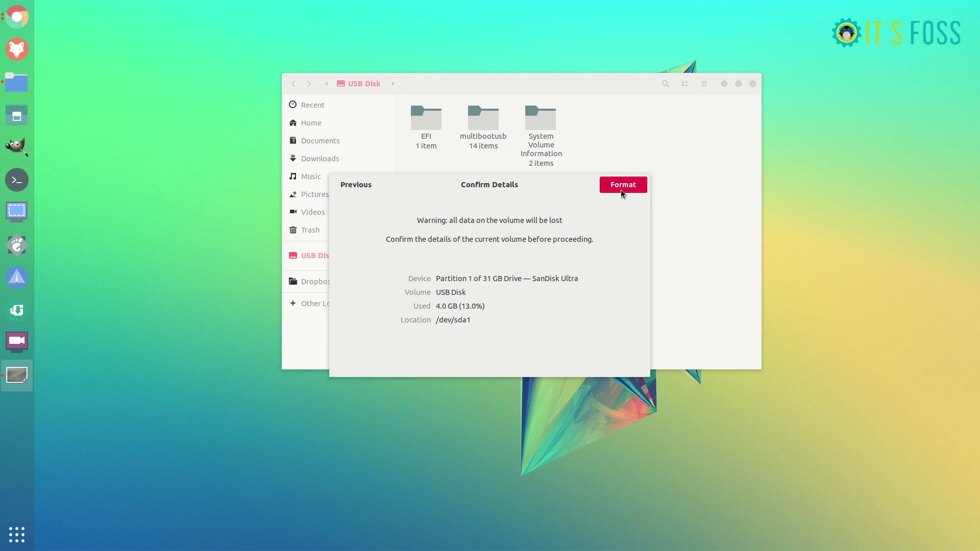
pyautogui.click(621, 184)
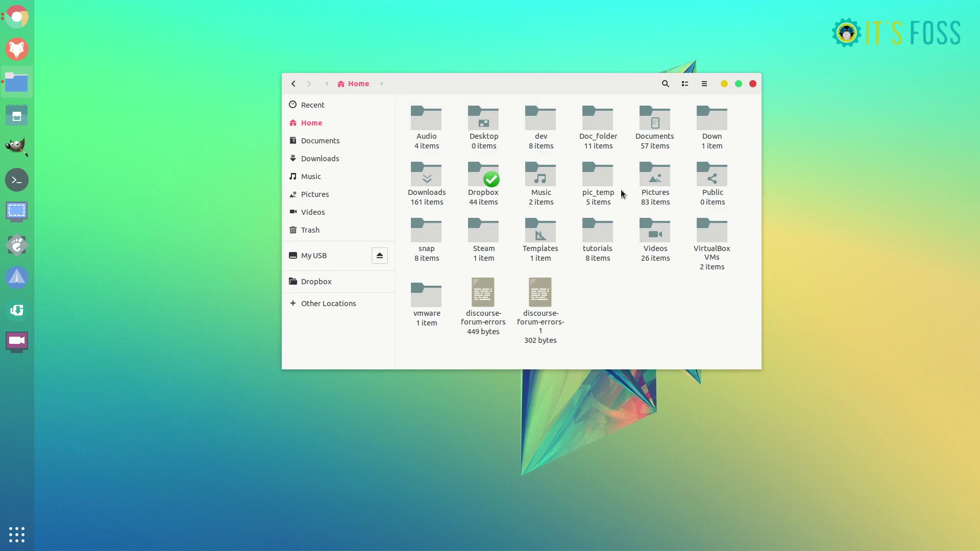
# - Mount the empty My USB volume and view its properties: 30.7 GB free of 30.8 GB
pyautogui.rightClick(336, 254)
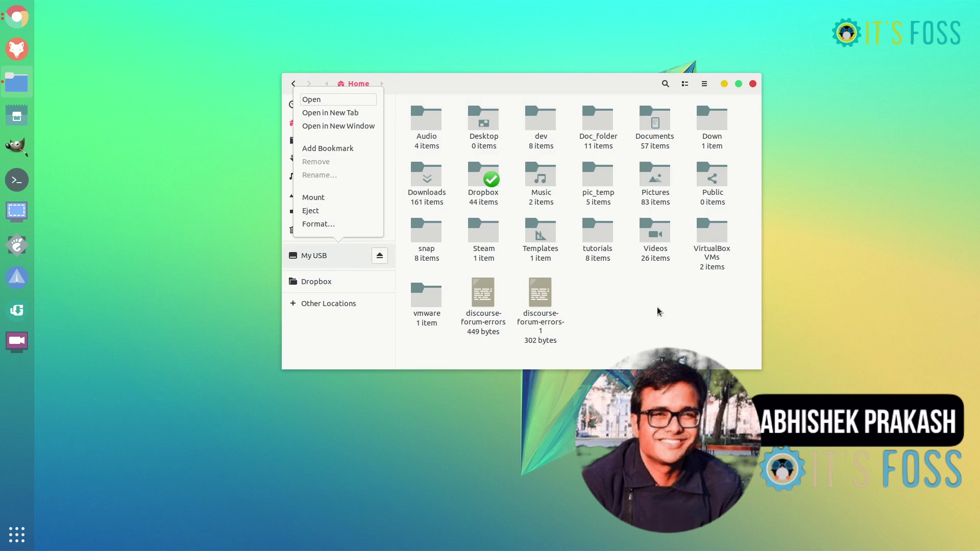
pyautogui.click(657, 311)
pyautogui.click(336, 259)
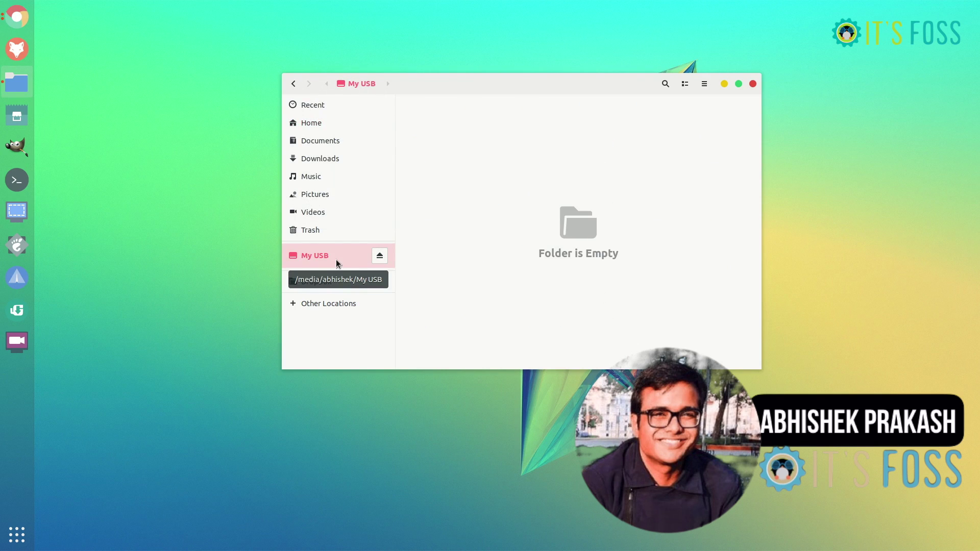
pyautogui.rightClick(327, 260)
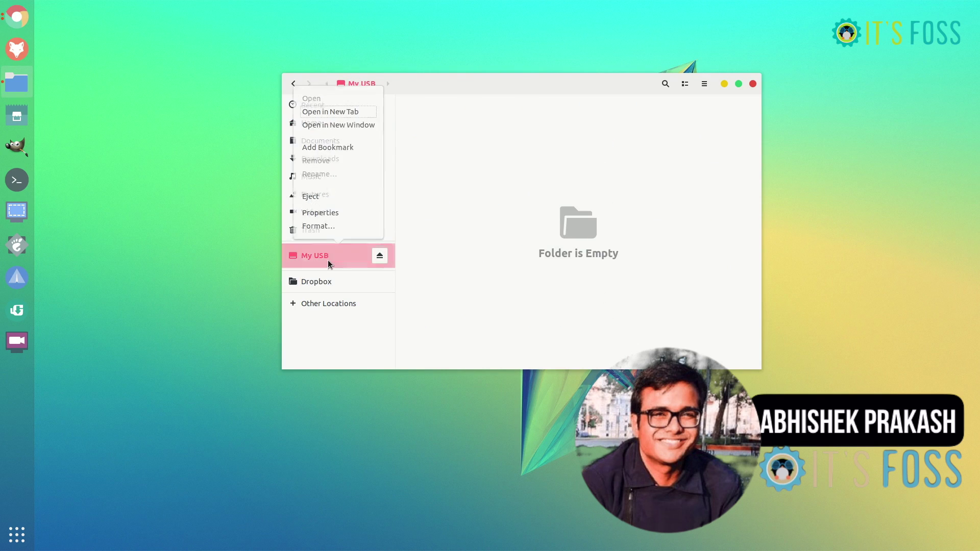
pyautogui.click(331, 212)
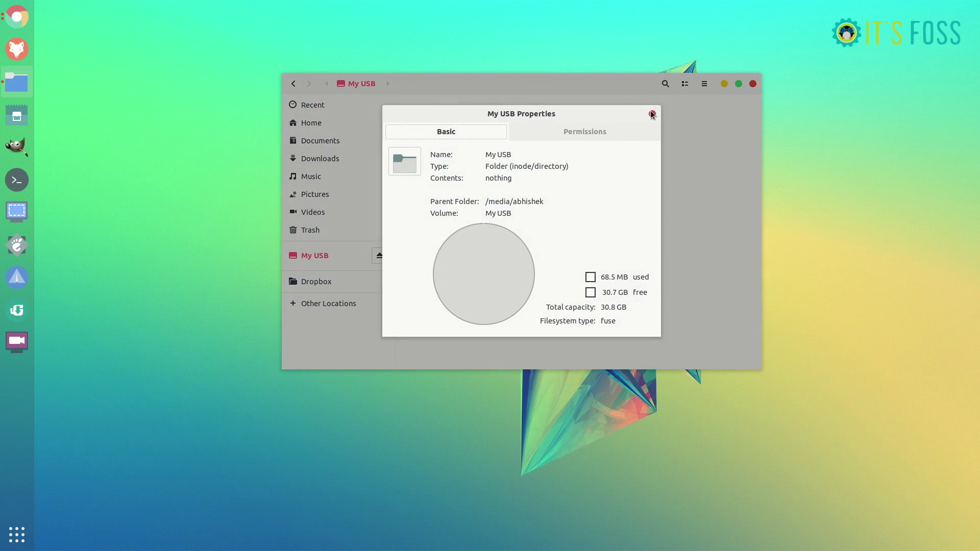
# - Try formatting the elementary OS 5.0 Juno drive as My USB, then dismiss the partition-table error
pyautogui.click(652, 114)
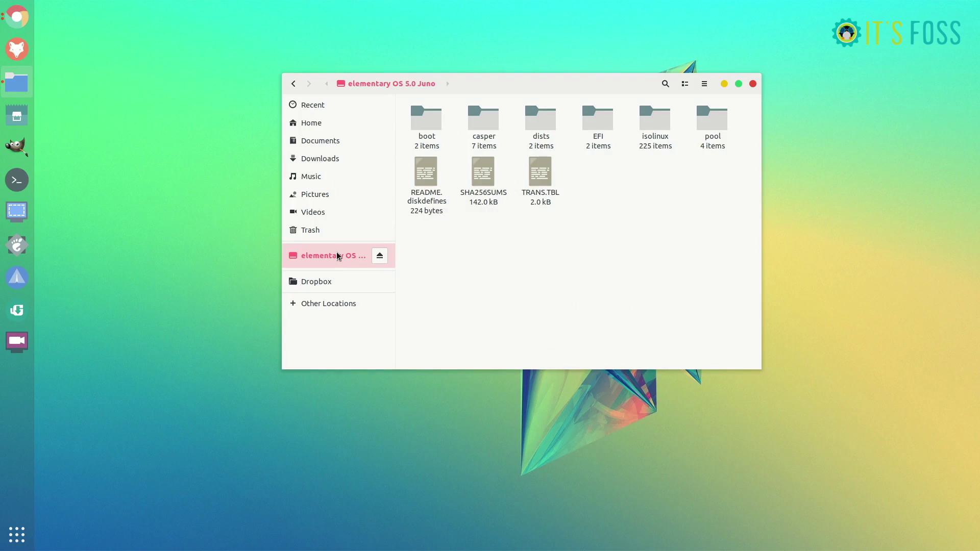
pyautogui.rightClick(336, 255)
pyautogui.click(330, 223)
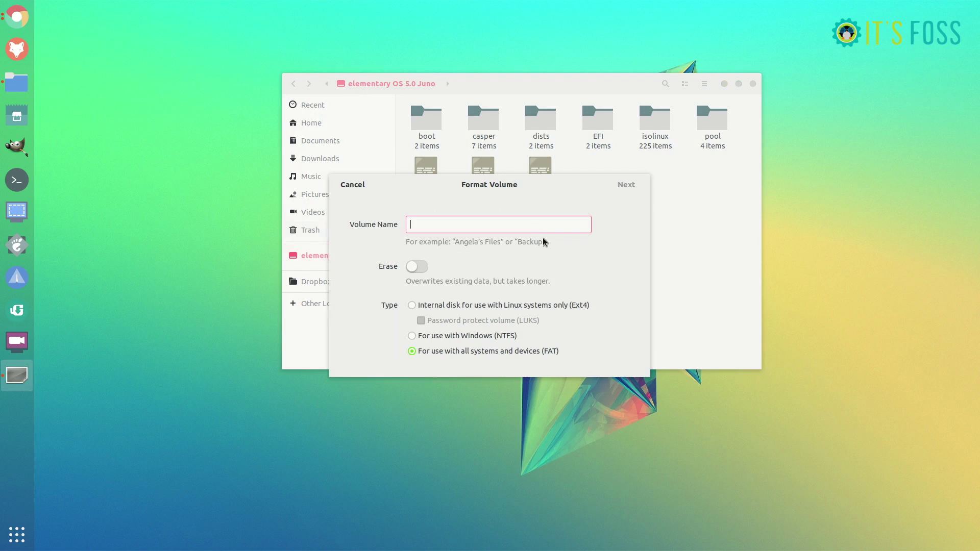
pyautogui.write('My USB')
pyautogui.click(626, 185)
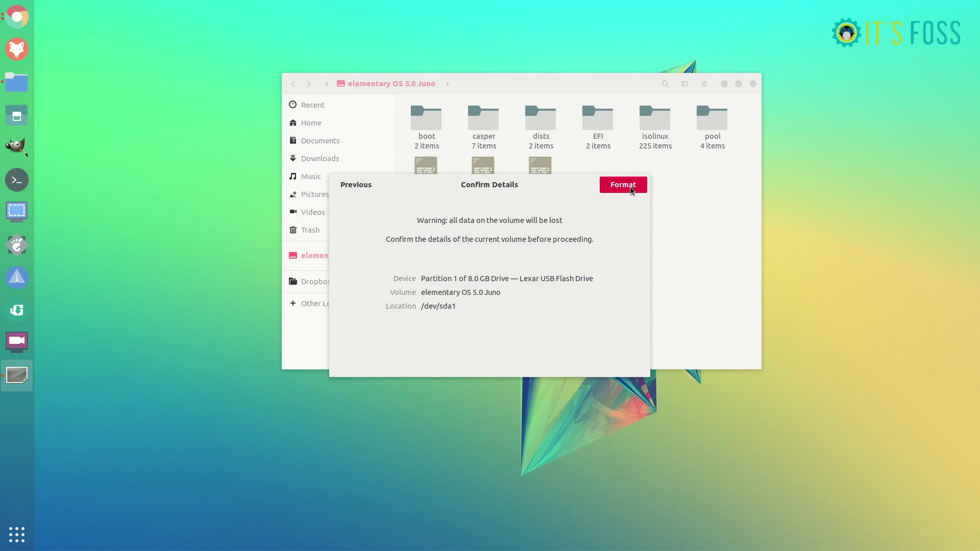
pyautogui.click(630, 186)
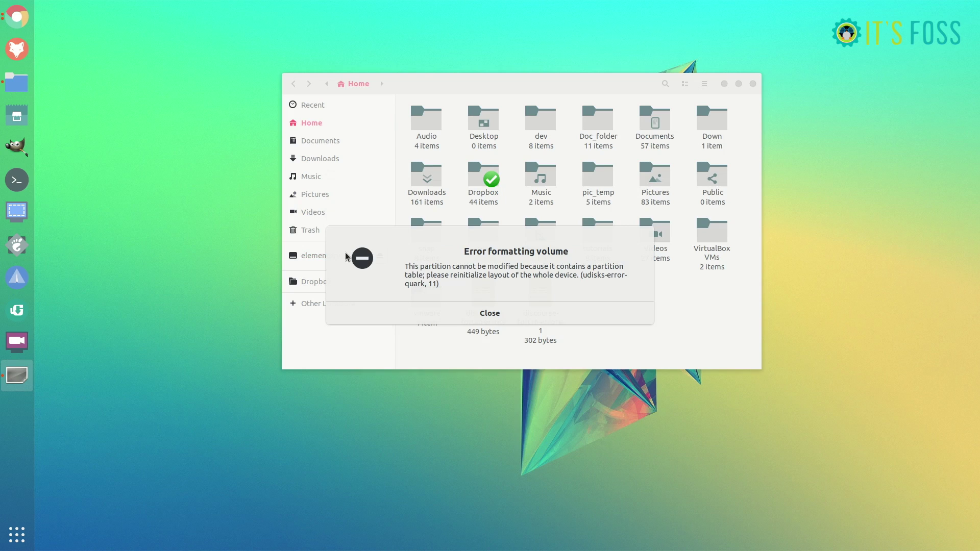
pyautogui.click(725, 84)
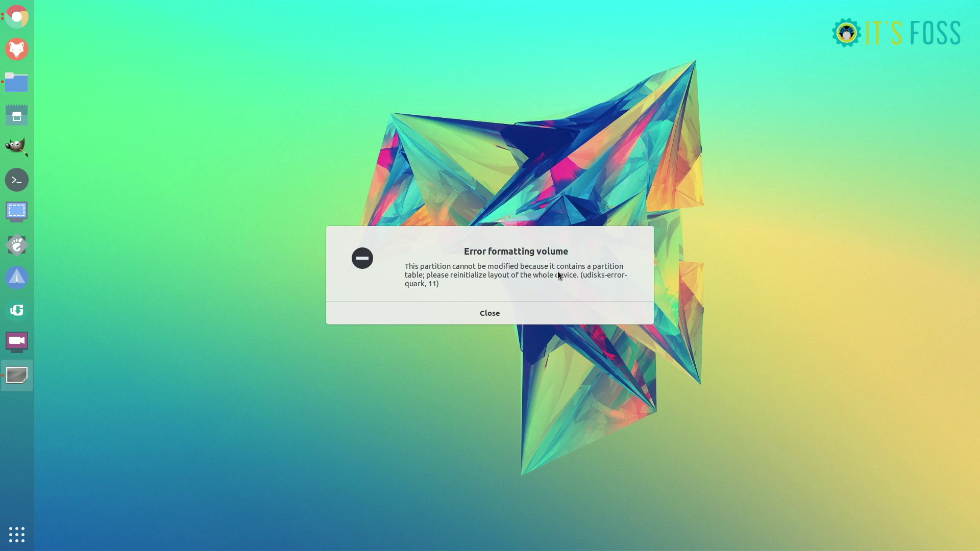
pyautogui.click(519, 309)
pyautogui.press('super')
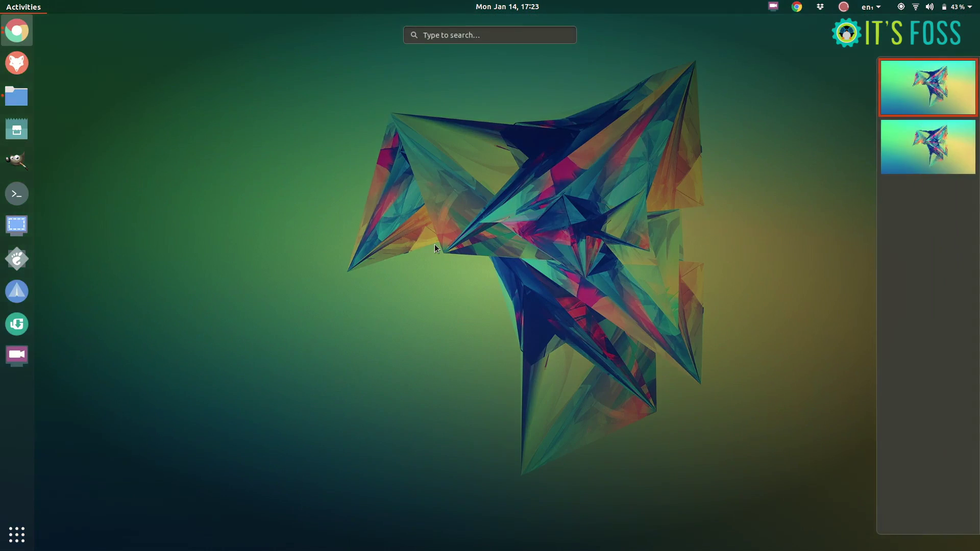
pyautogui.write('disk')
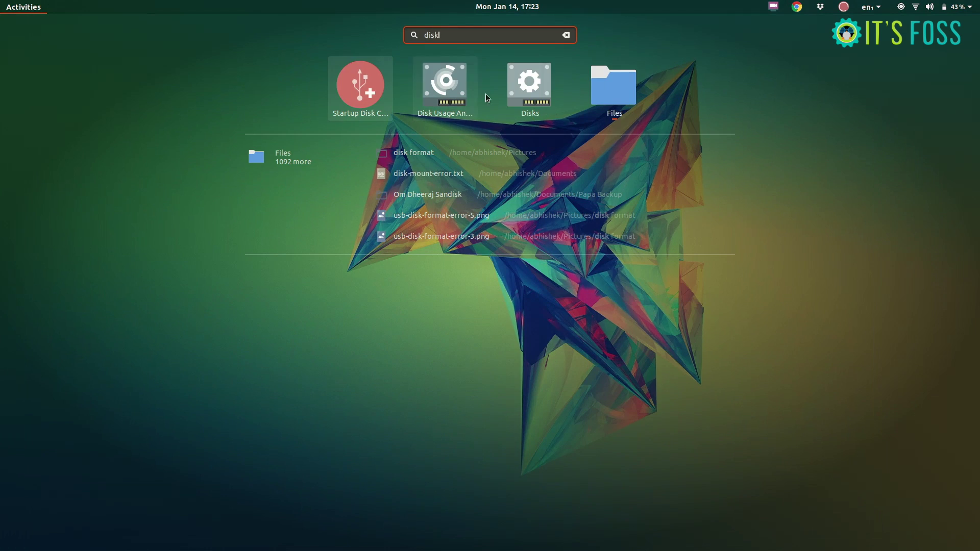
pyautogui.click(529, 86)
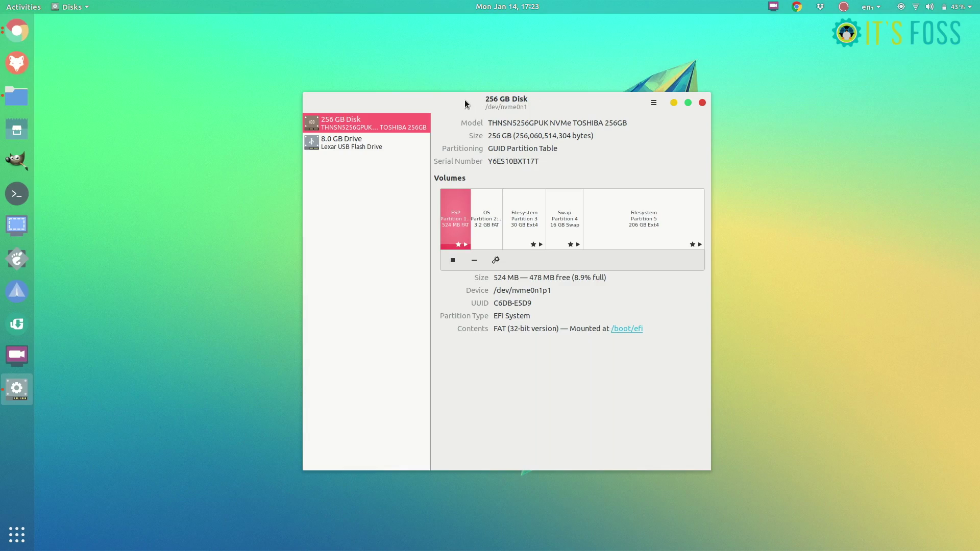
pyautogui.click(335, 149)
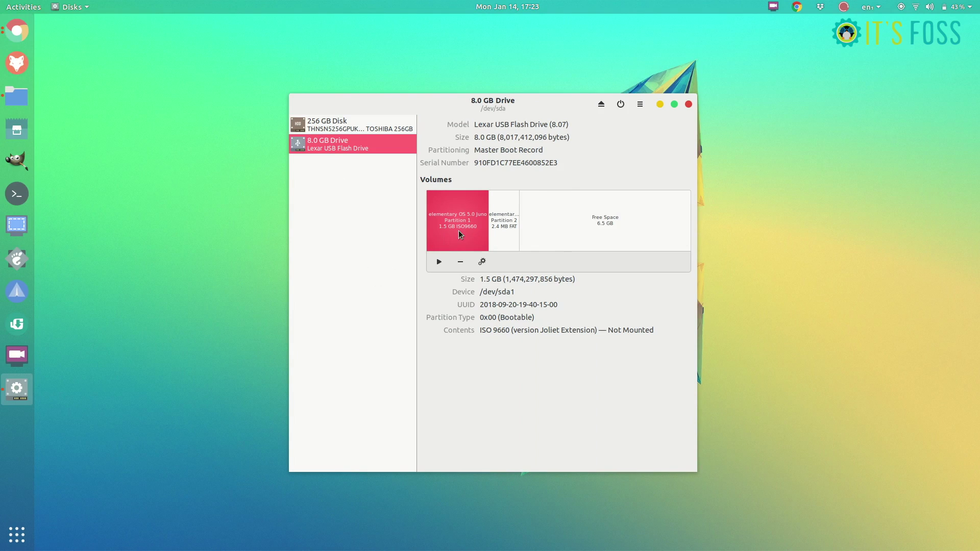
pyautogui.click(504, 220)
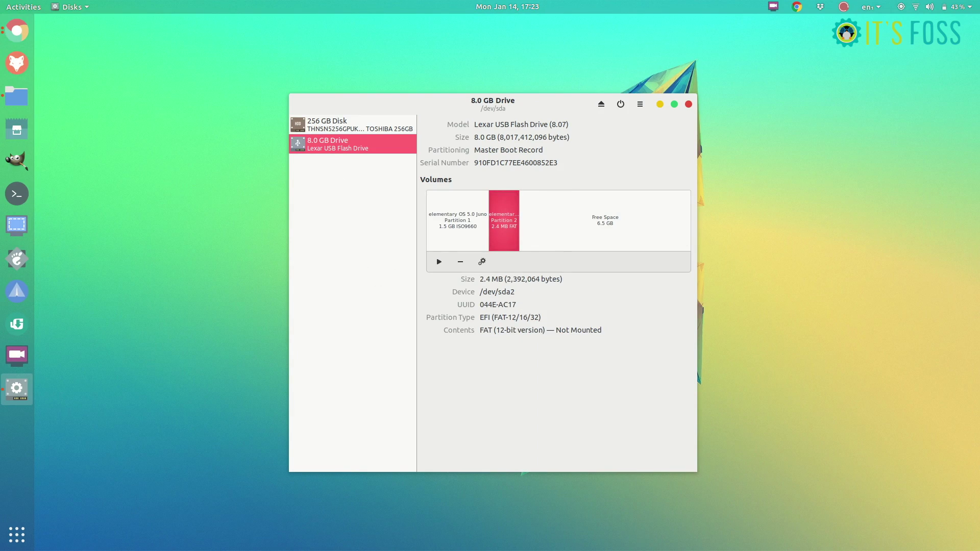
pyautogui.click(604, 221)
pyautogui.click(457, 221)
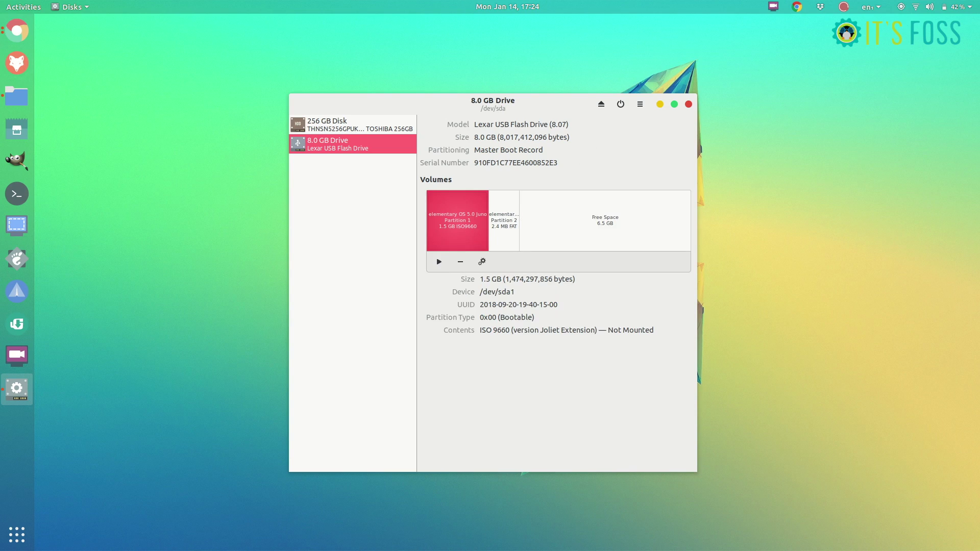
# - Format the whole 8 GB Lexar disk with No partitioning (Empty), confirming the data erase
pyautogui.click(641, 104)
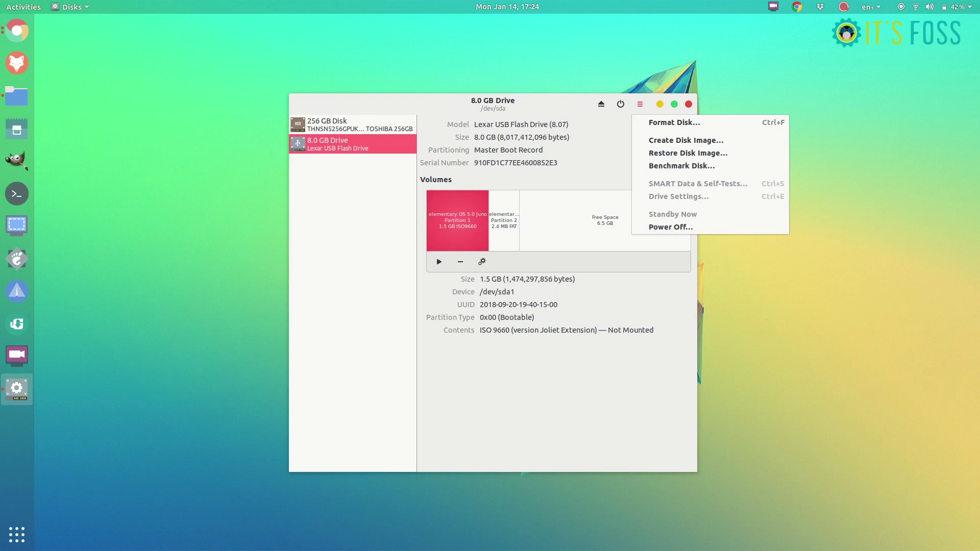
pyautogui.click(674, 122)
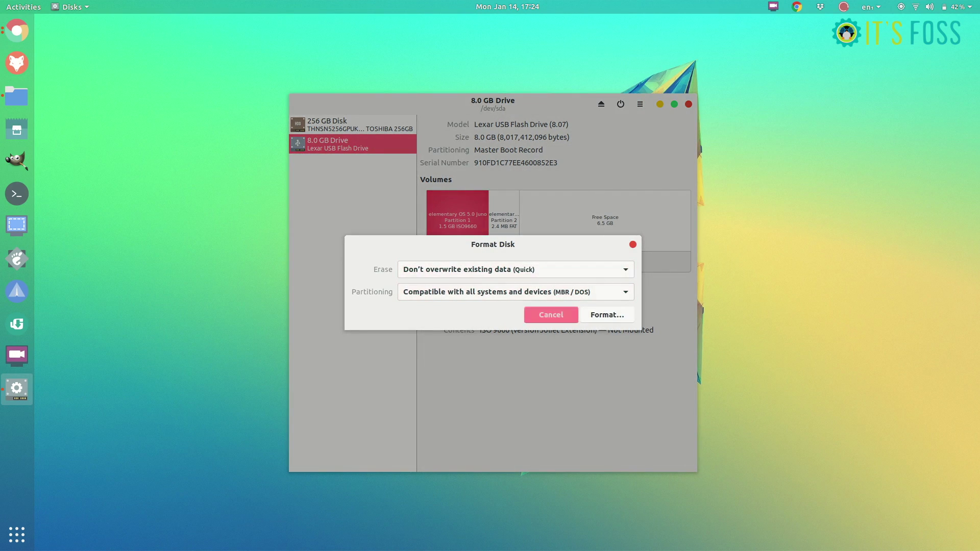
pyautogui.click(516, 292)
pyautogui.press('Down')
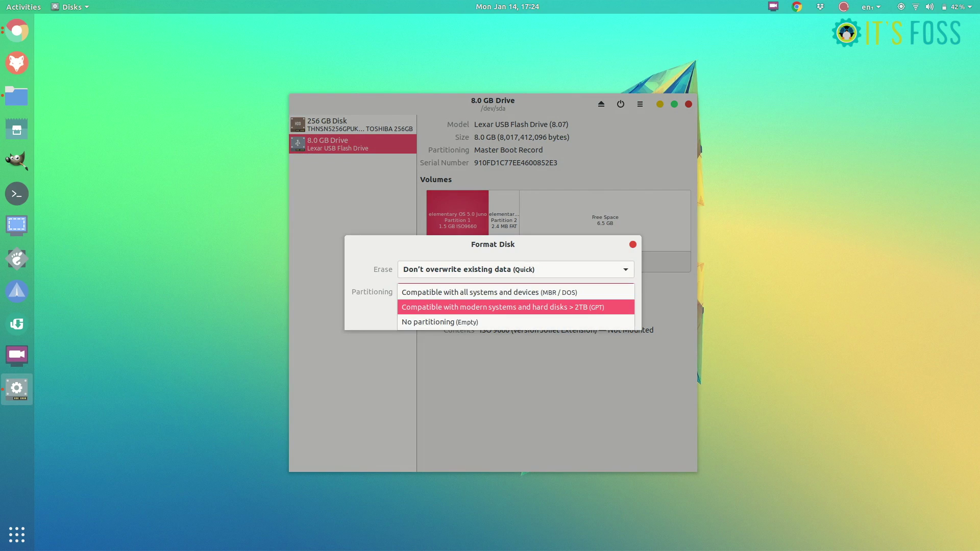
pyautogui.press('Return')
pyautogui.press('space')
pyautogui.press('Down')
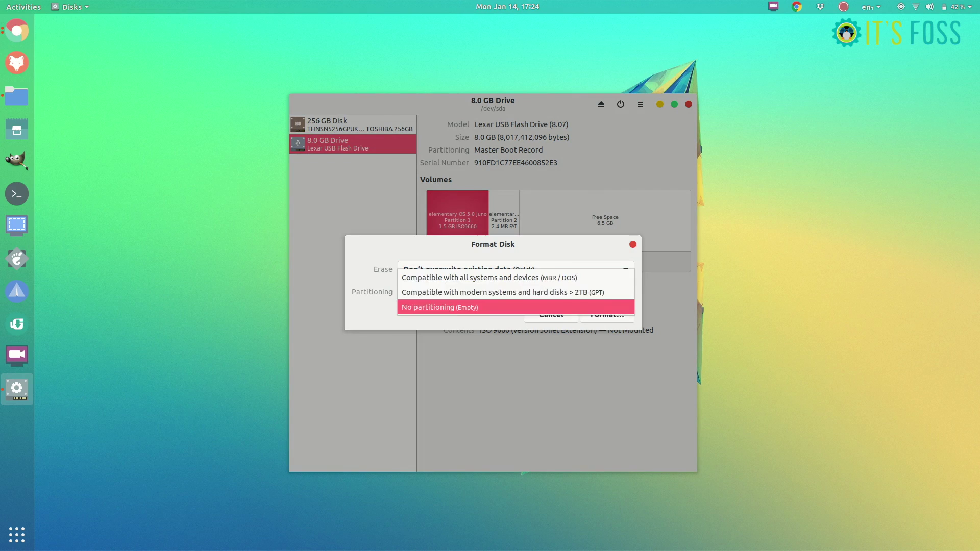
pyautogui.press('Up')
pyautogui.press('Up')
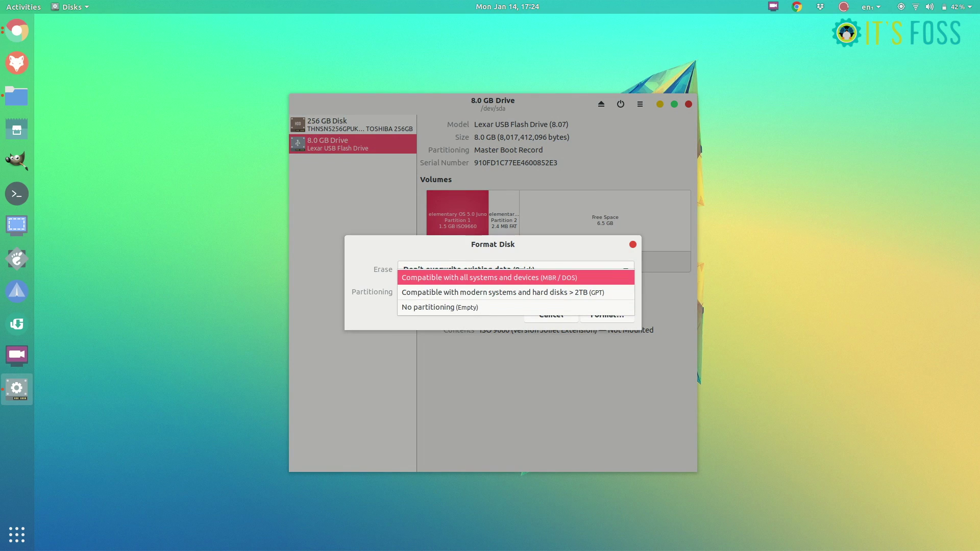
pyautogui.press('Down')
pyautogui.press('Down')
pyautogui.press('Return')
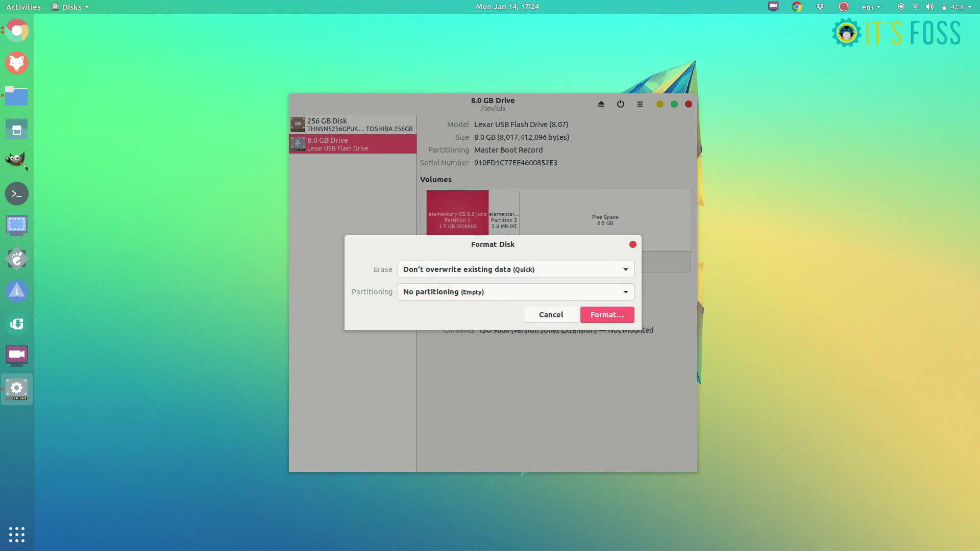
pyautogui.press('Return')
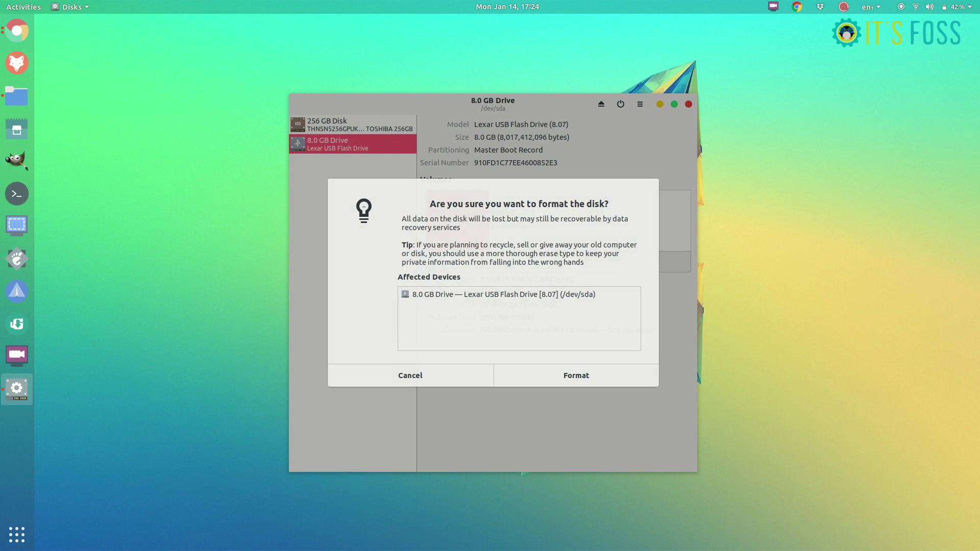
pyautogui.press('Return')
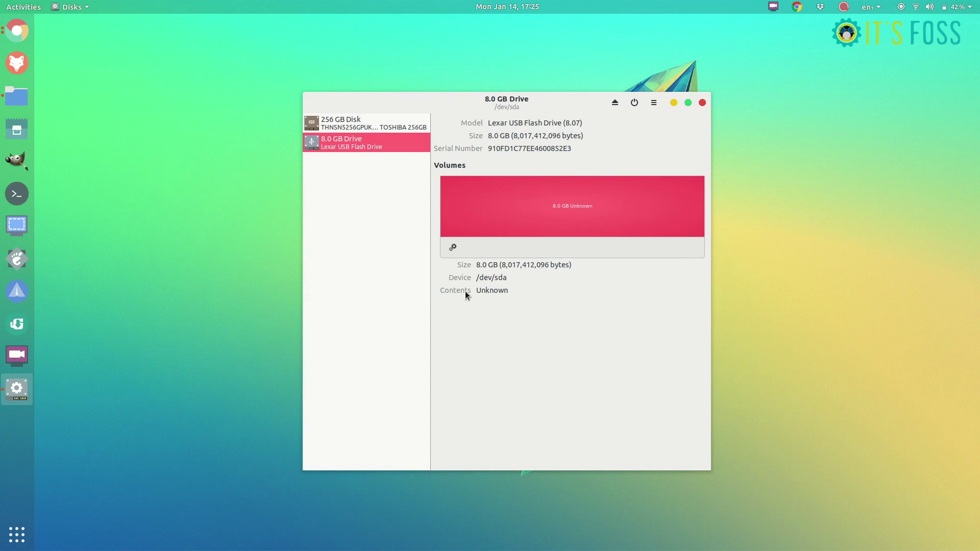
# - Format the 8.0 GB volume as NTFS (For use with Windows) with volume name My USB
pyautogui.click(453, 248)
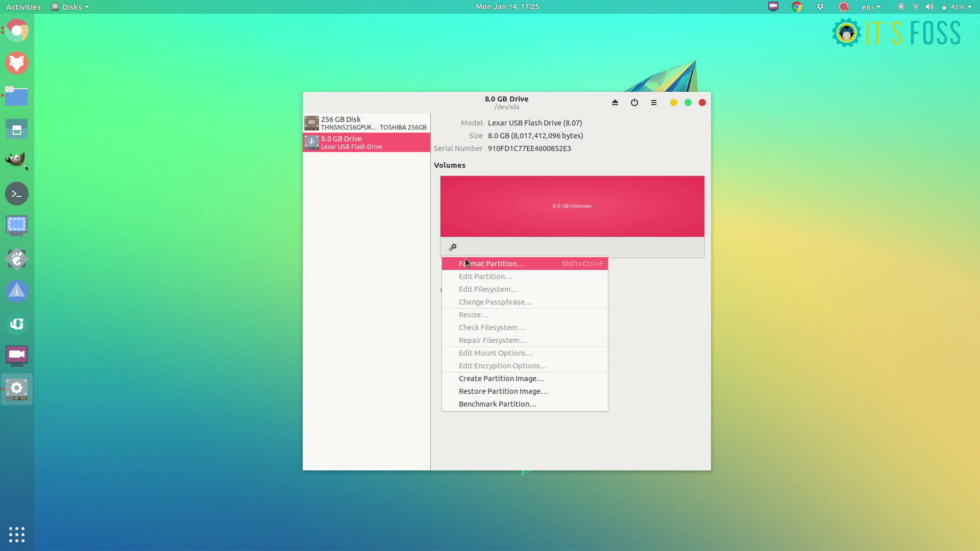
pyautogui.click(490, 264)
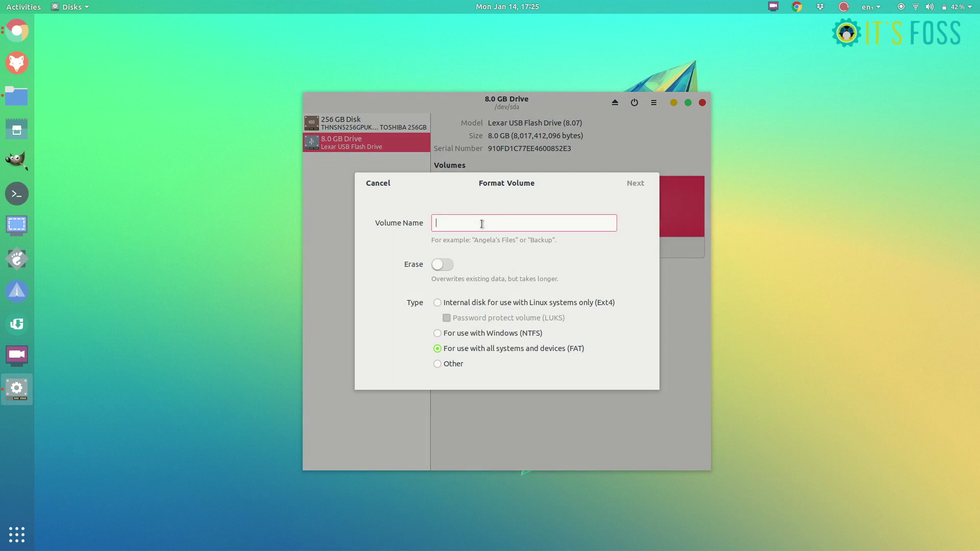
pyautogui.write('My USB')
pyautogui.click(437, 332)
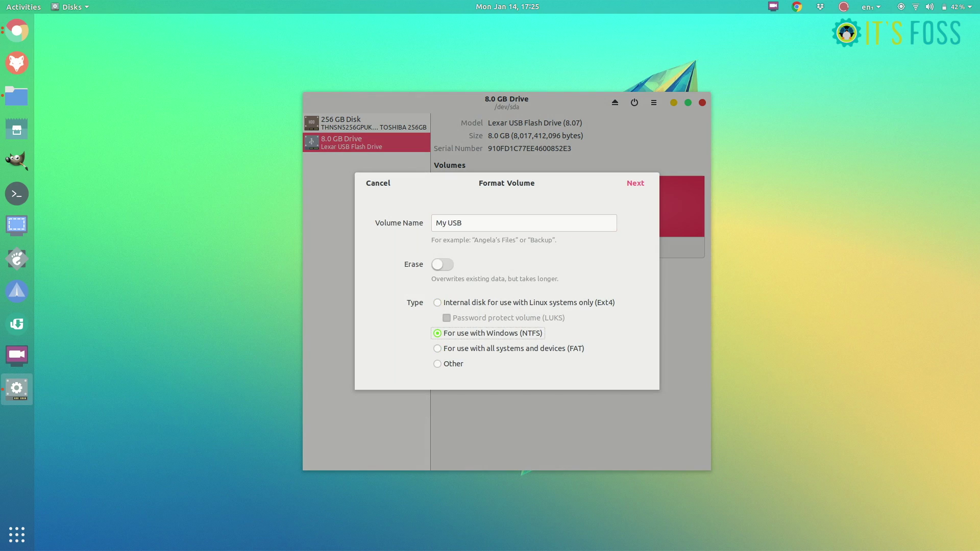
pyautogui.click(635, 184)
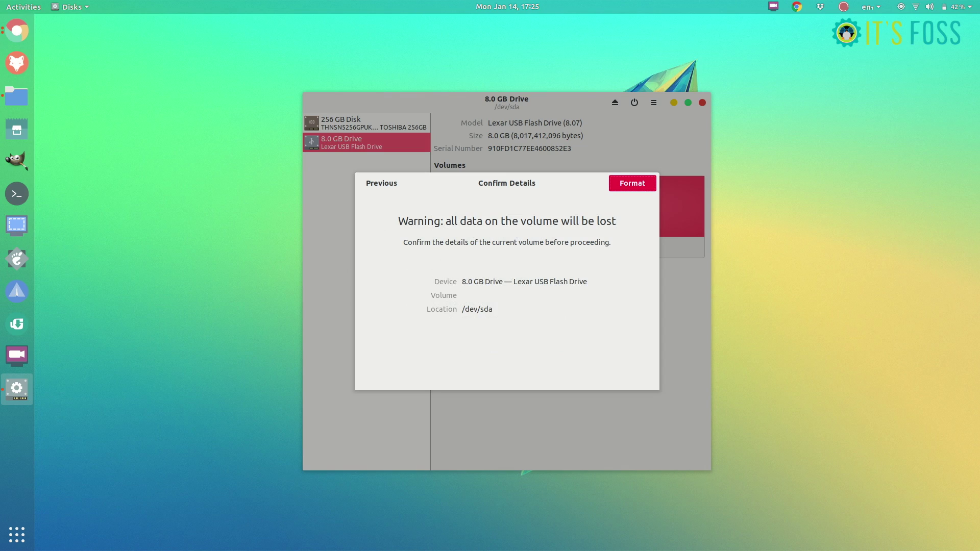
pyautogui.click(631, 183)
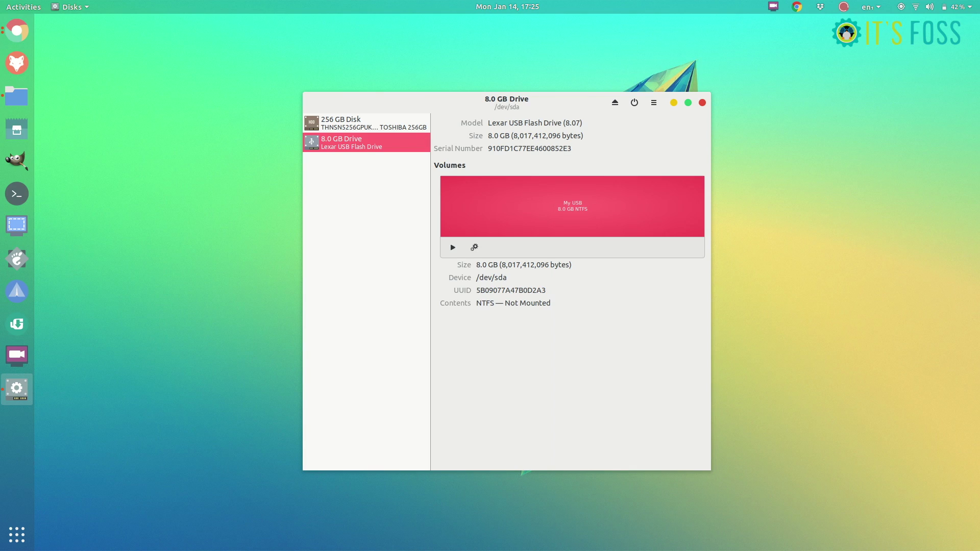
# - Open My USB from the Files sidebar and view its properties: 8.0 GB free of 8.0 GB
pyautogui.click(17, 96)
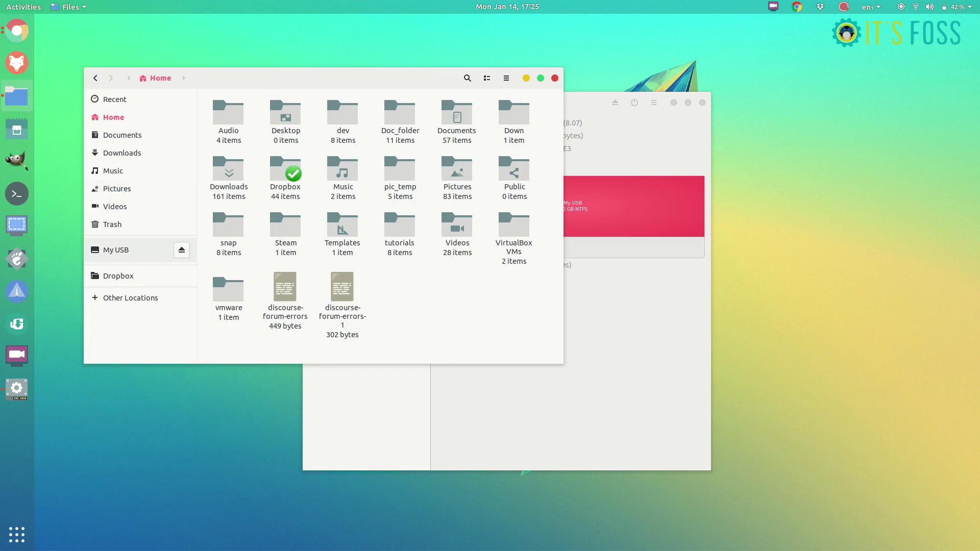
pyautogui.click(117, 250)
pyautogui.rightClick(116, 249)
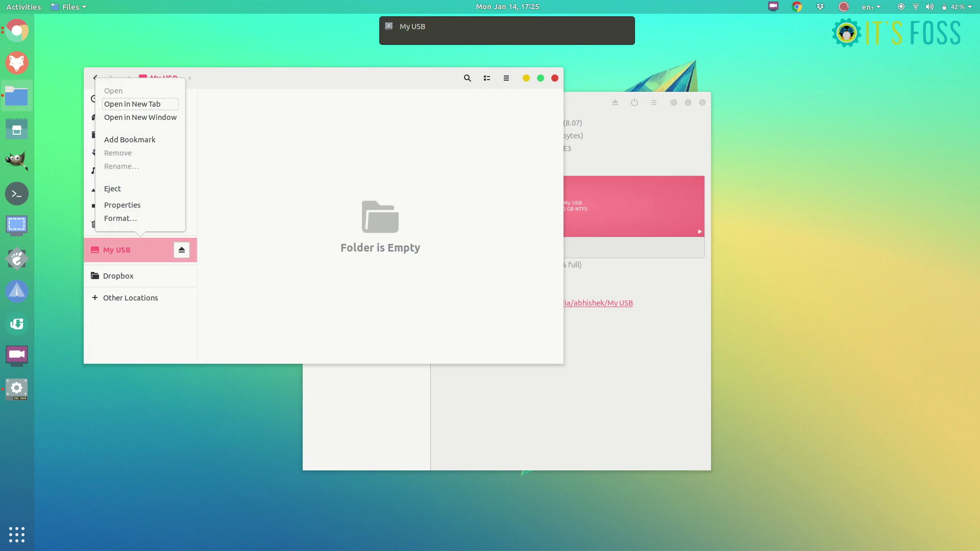
pyautogui.click(130, 205)
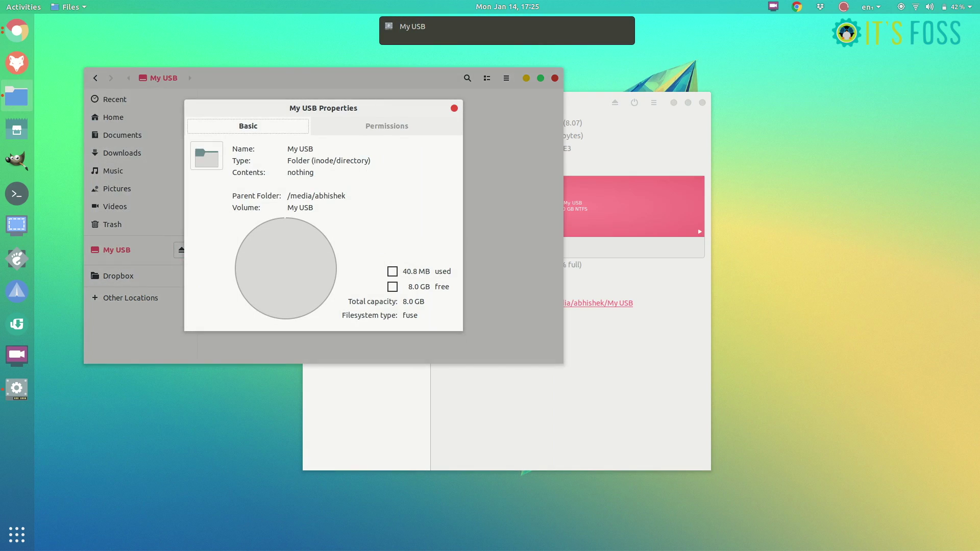